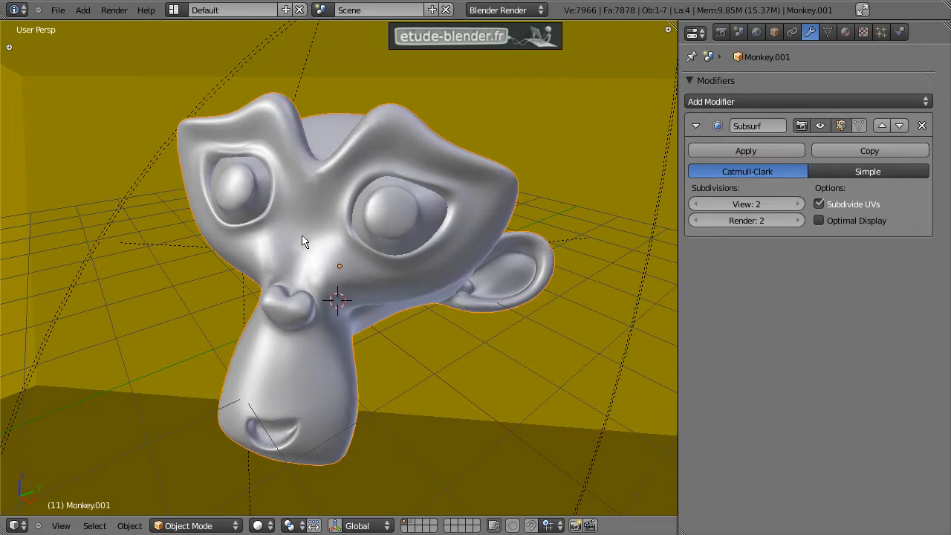
Switch the monkey head to Vertex Paint mode and set the viewport shading to Textured.
middle_click_drag(318, 214, 380, 213)
left_click(191, 525)
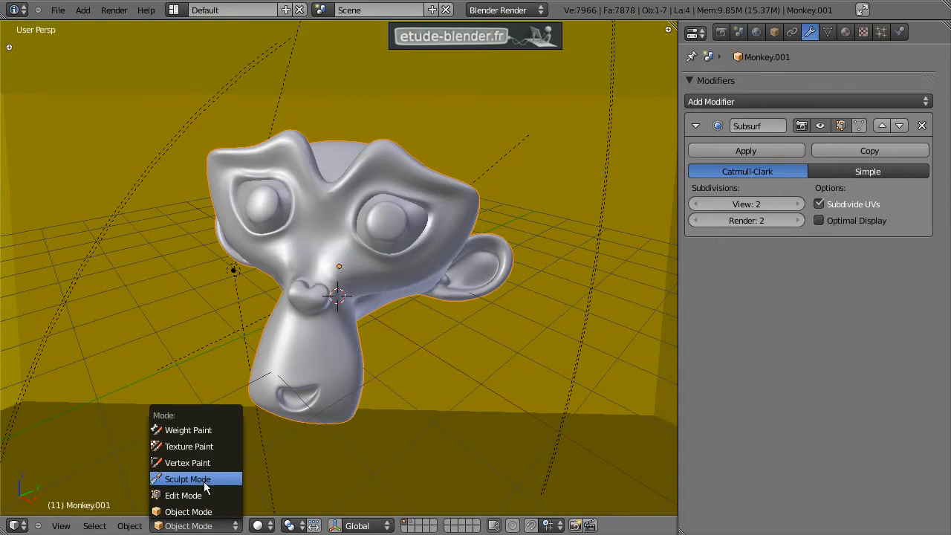
left_click(196, 463)
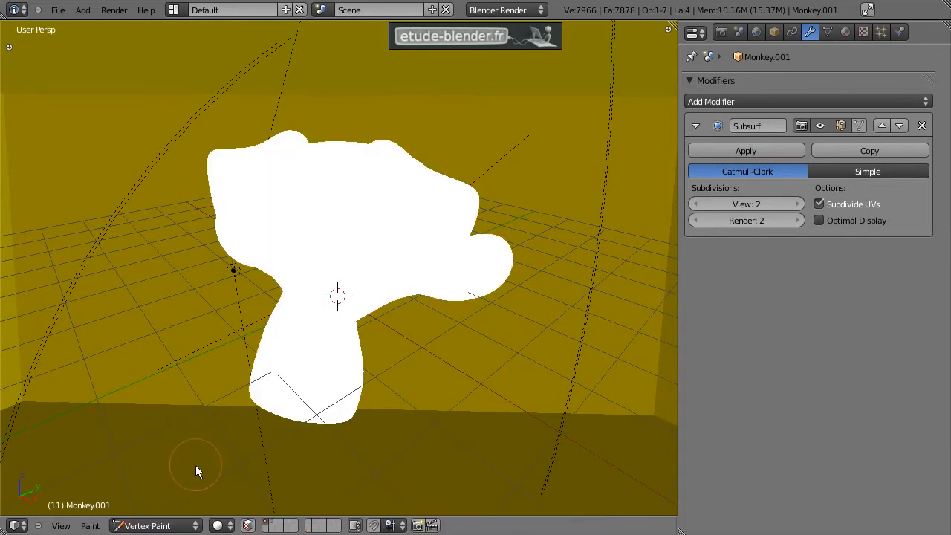
left_click(223, 525)
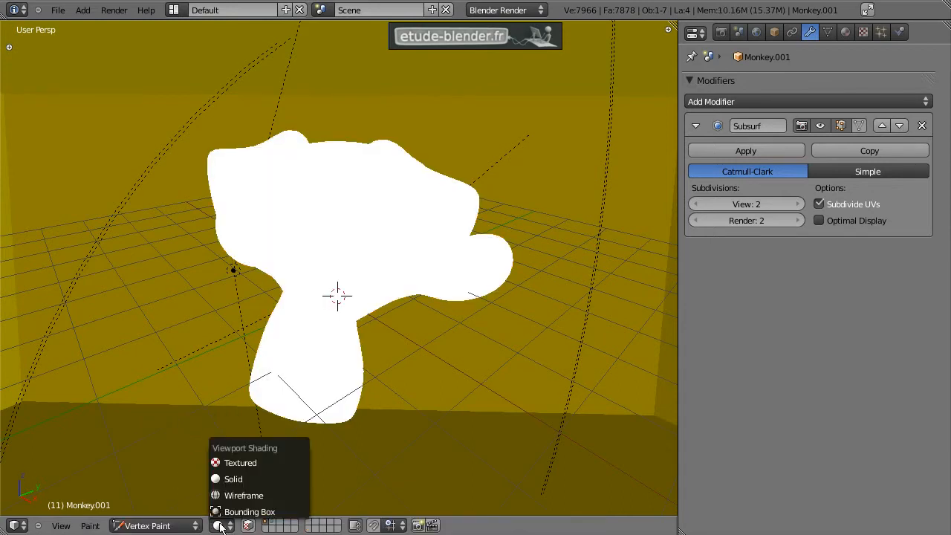
left_click(246, 465)
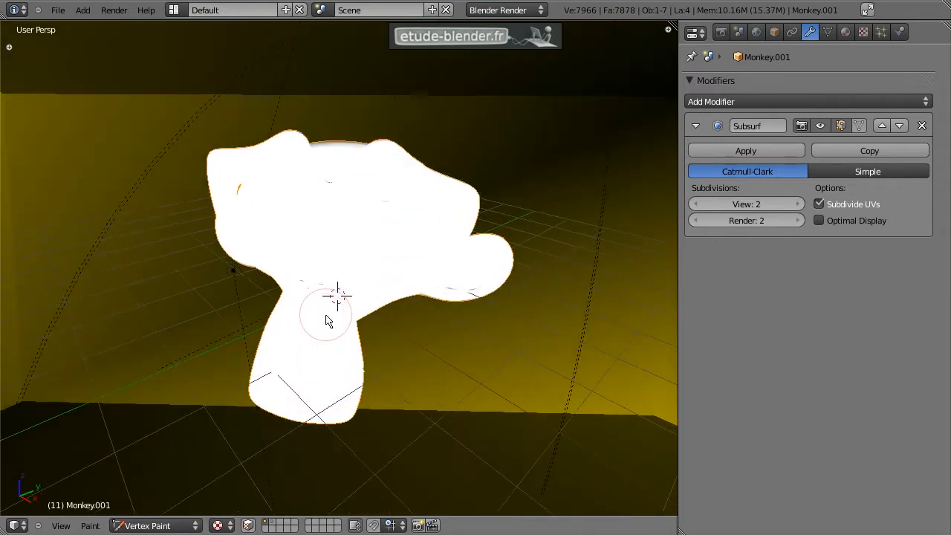
Set the energy of Lamp.003 and of the spot lamp on the opposite side of the room to 1.
scroll(342, 256, "down", 8)
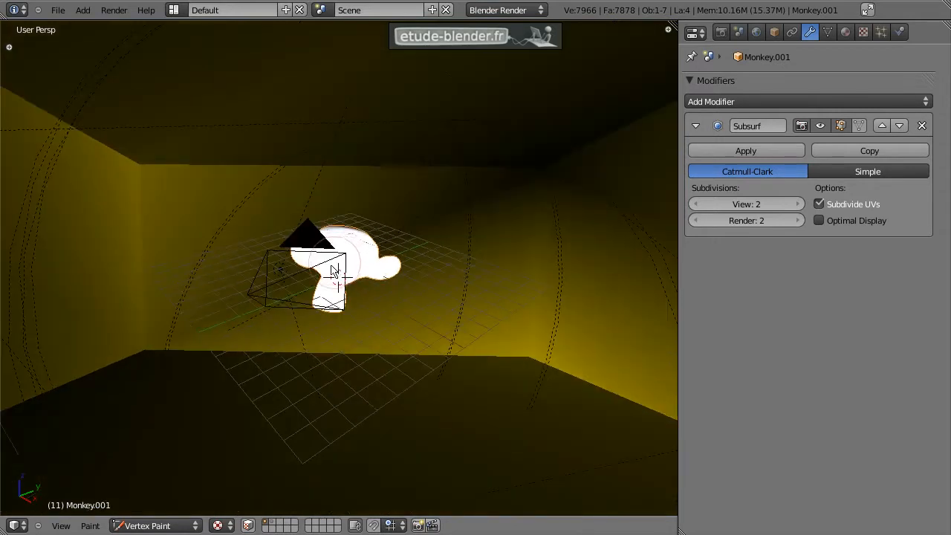
right_click(124, 214)
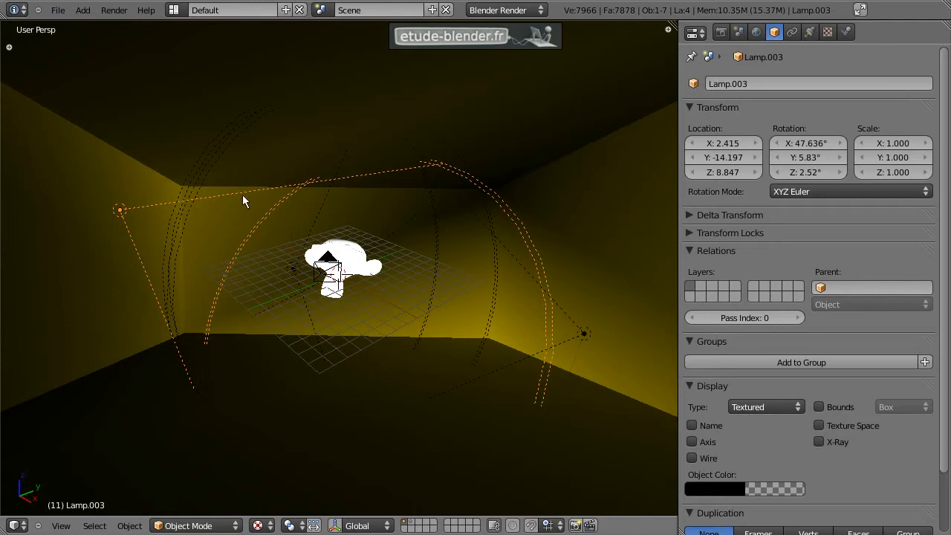
left_click(810, 31)
left_click(734, 281)
type("5")
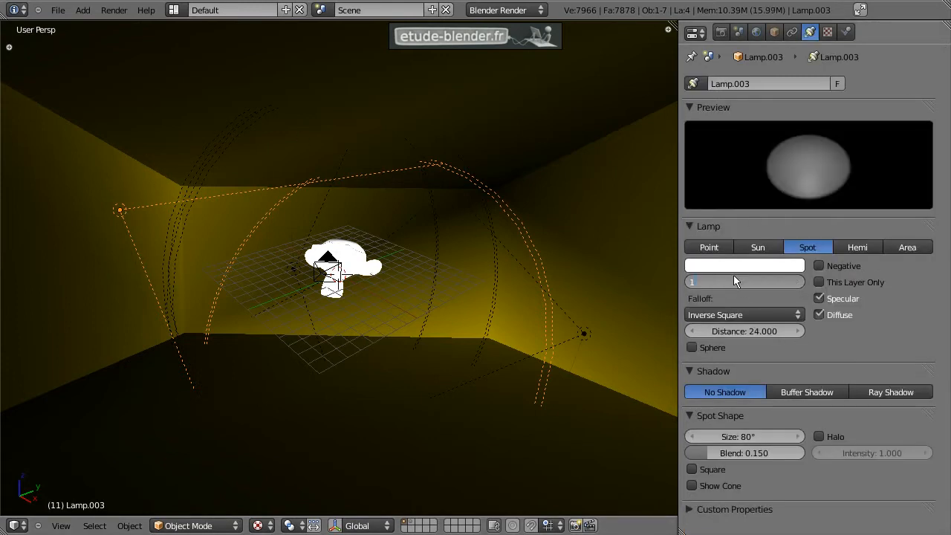
key("Return")
right_click(585, 334)
left_click(744, 283)
type("1")
key("Return")
Hide the yellow room mesh surrounding the monkey head.
right_click(576, 165)
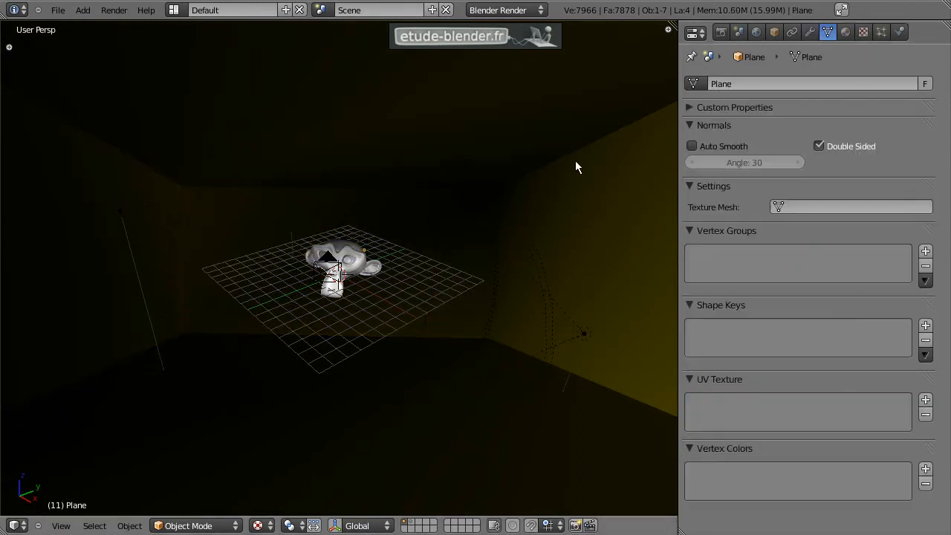
scroll(483, 262, "down", 6)
key("h")
scroll(483, 260, "up", 6)
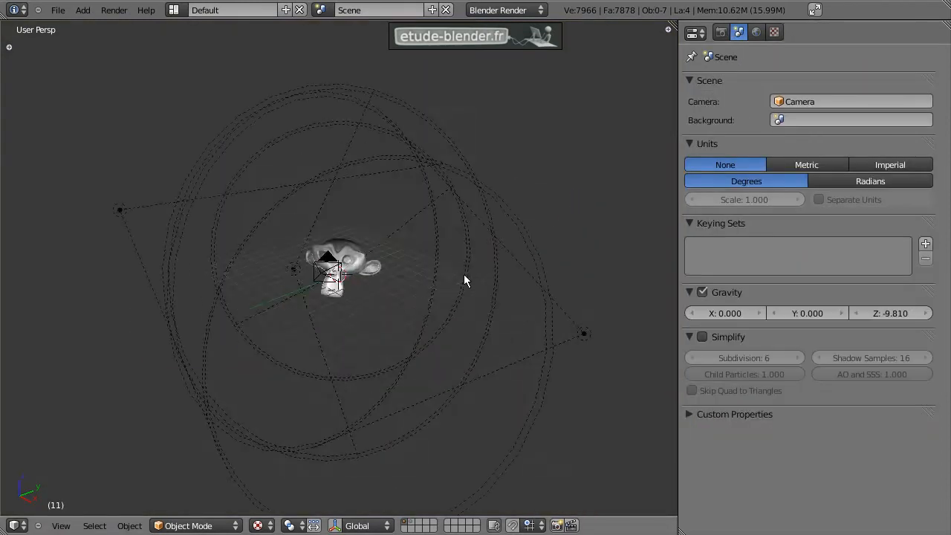
Select the monkey head, return it to Vertex Paint mode and show the brush settings.
left_click(212, 525)
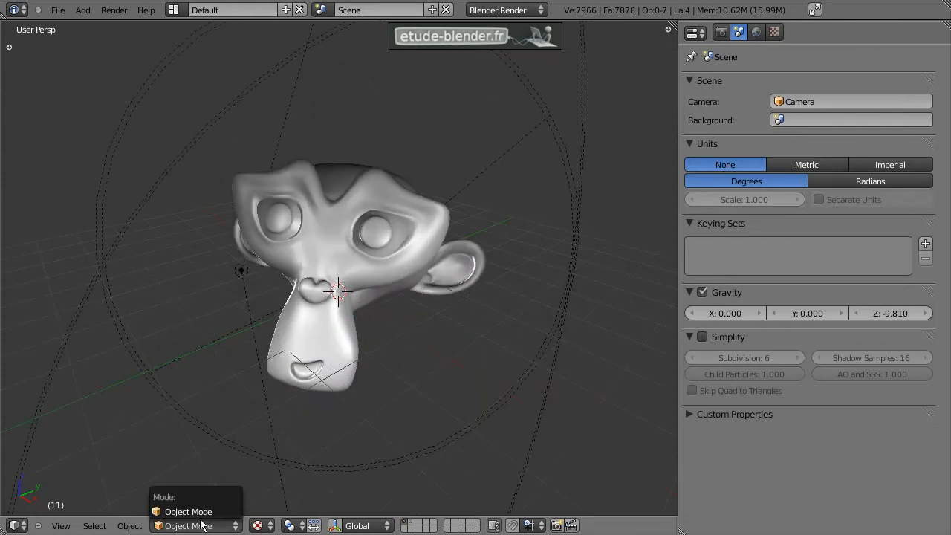
right_click(373, 258)
key("v")
scroll(372, 267, "up", 4)
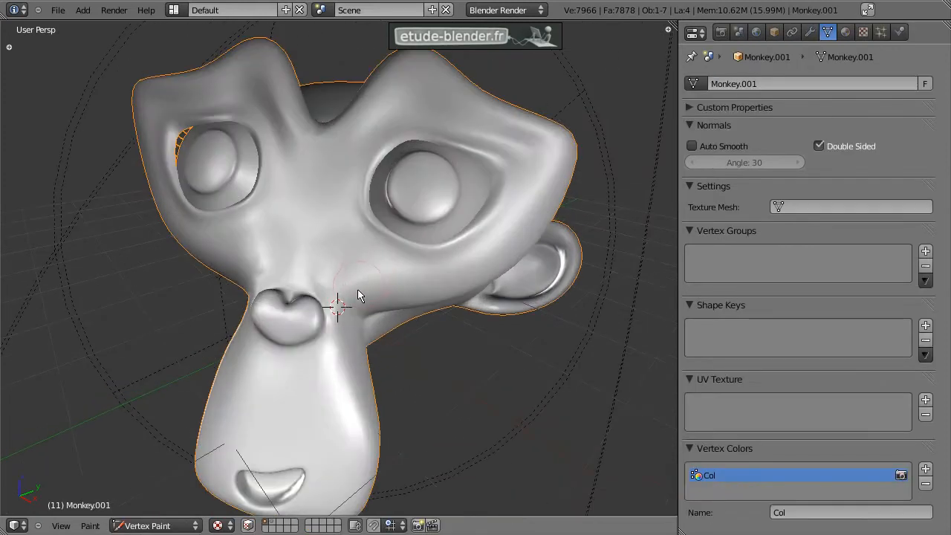
scroll(357, 288, "down", 2)
key("t")
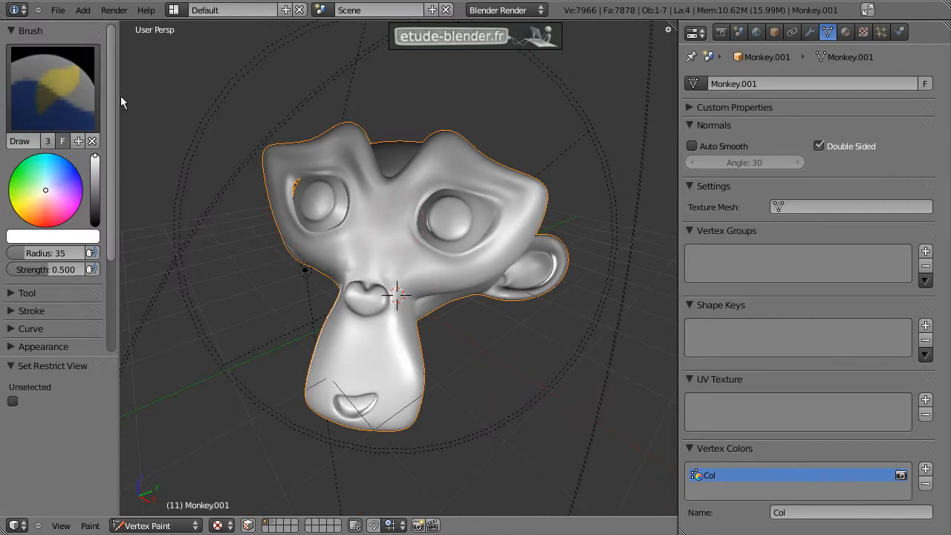
Set the brush colour to red and paint the area around the monkey's left eye.
middle_click_drag(364, 238, 405, 268)
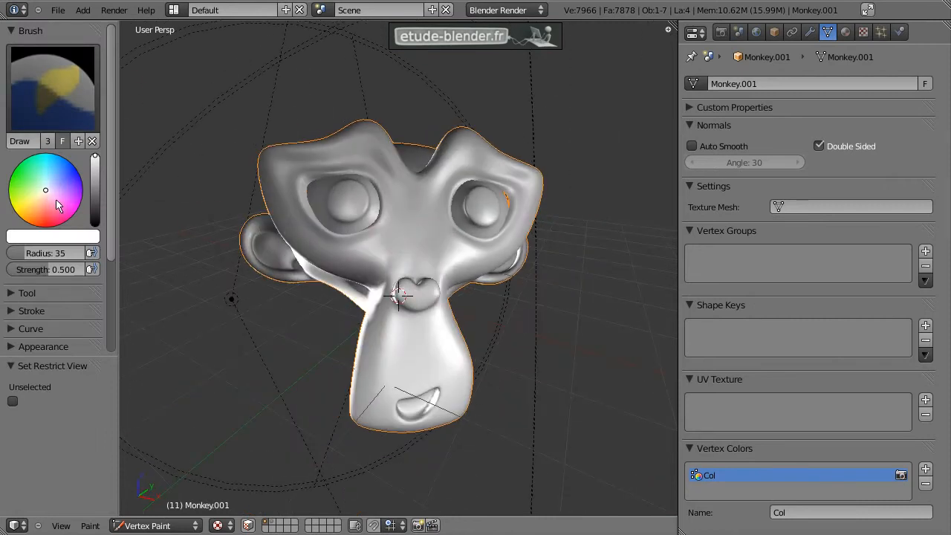
left_click_drag(48, 206, 53, 239)
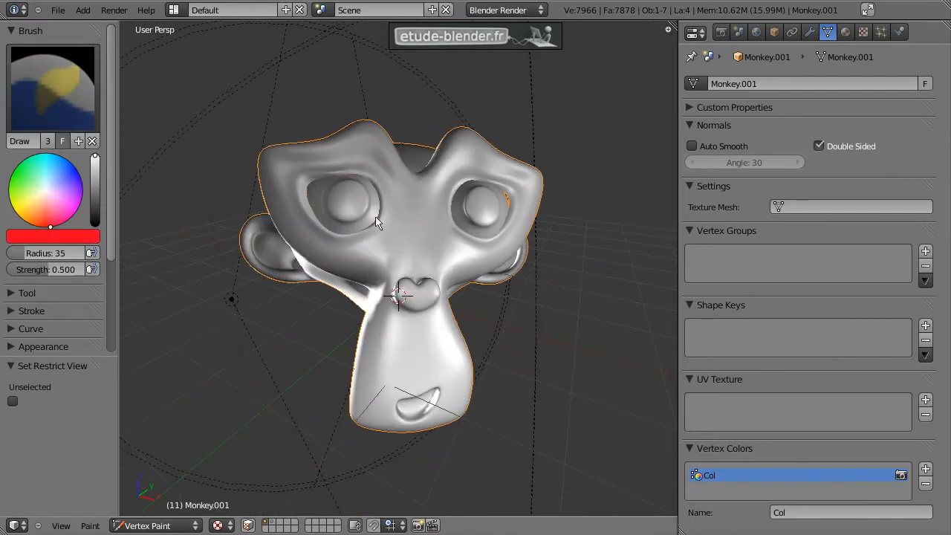
middle_click_drag(377, 221, 433, 225)
mouse_move(449, 159)
left_mouse_down()
mouse_move(522, 196)
mouse_move(466, 262)
mouse_move(416, 256)
mouse_move(422, 194)
mouse_move(439, 157)
left_mouse_up()
Paint the monkey's muzzle light blue and repaint it in saturated blue.
left_click(72, 178)
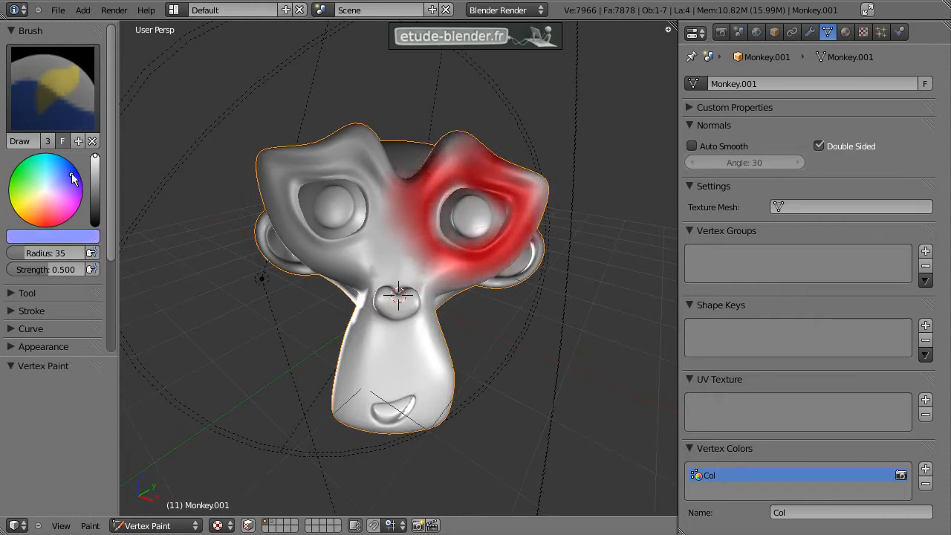
mouse_move(430, 386)
left_mouse_down()
mouse_move(341, 371)
mouse_move(427, 338)
mouse_move(395, 357)
left_mouse_up()
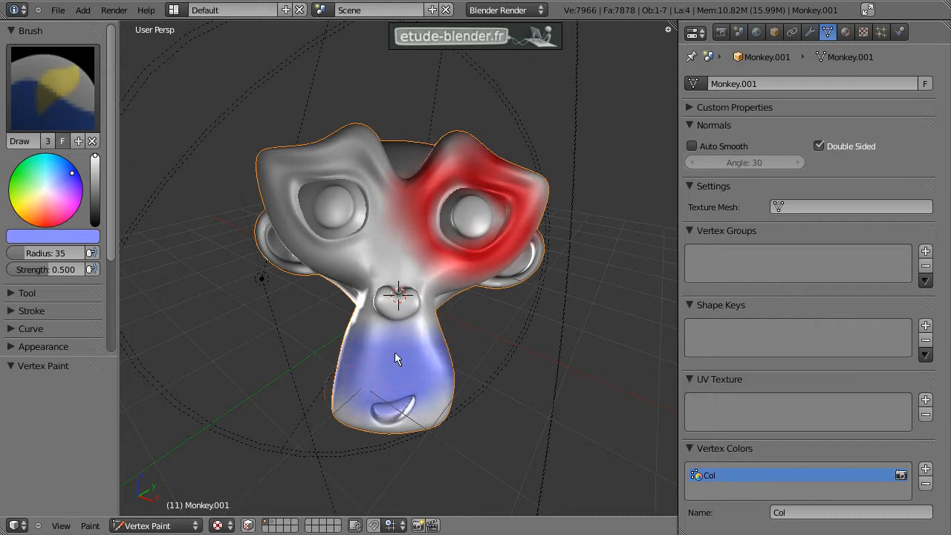
middle_click_drag(411, 349, 355, 340)
left_click(59, 174)
left_click(78, 174)
mouse_move(311, 316)
left_mouse_down()
mouse_move(332, 364)
mouse_move(304, 331)
mouse_move(331, 389)
mouse_move(290, 390)
mouse_move(382, 357)
mouse_move(362, 374)
left_mouse_up()
middle_click_drag(363, 374, 400, 336)
mouse_move(400, 336)
left_mouse_down()
mouse_move(455, 327)
mouse_move(434, 327)
left_mouse_up()
mouse_move(434, 326)
middle_mouse_down()
mouse_move(448, 330)
mouse_move(187, 244)
middle_mouse_up()
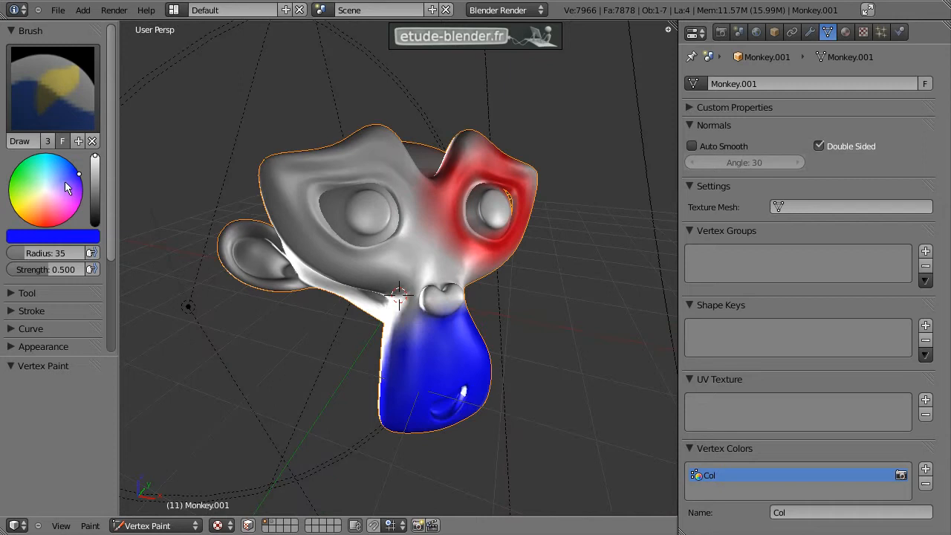
Paint the bridge above the monkey's nose green and test-render the scene.
left_click(11, 174)
left_click_drag(427, 251, 410, 256)
middle_click_drag(411, 257, 374, 270)
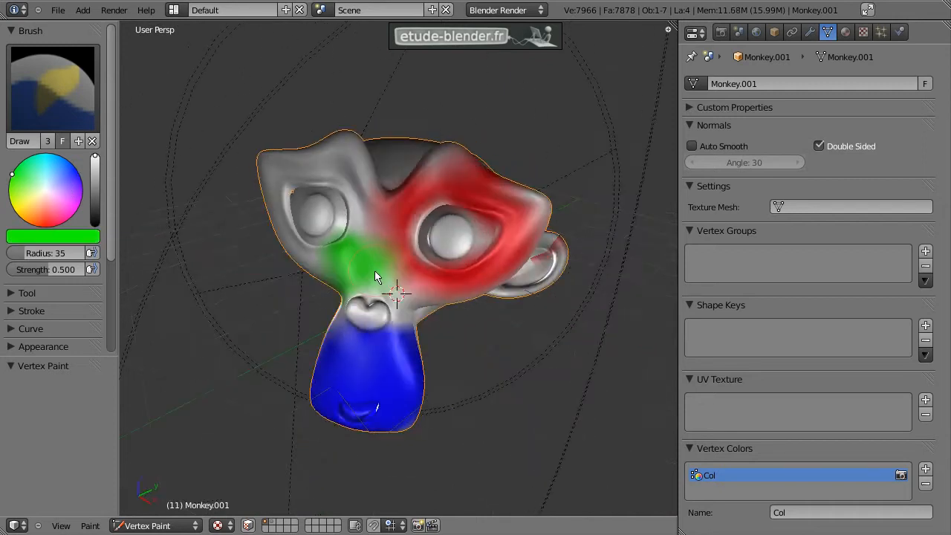
key("F12")
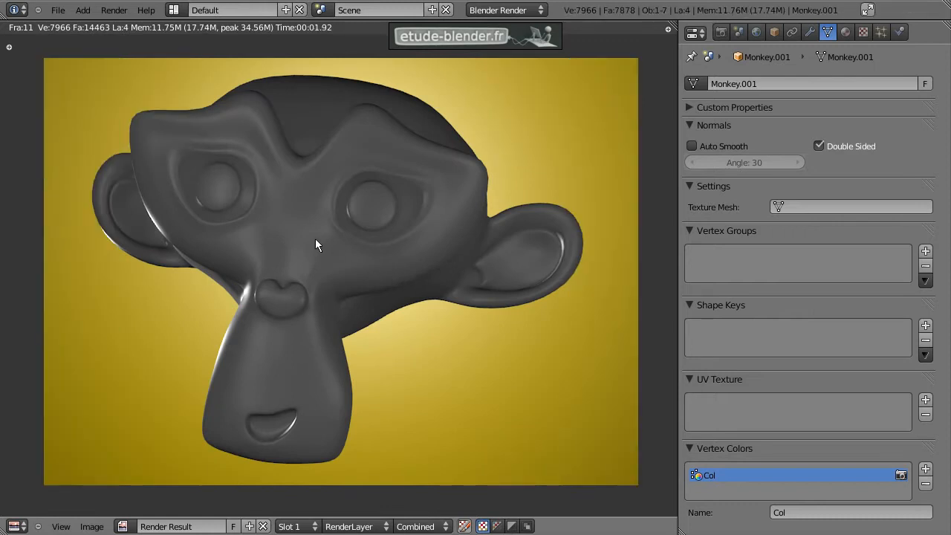
key("Escape")
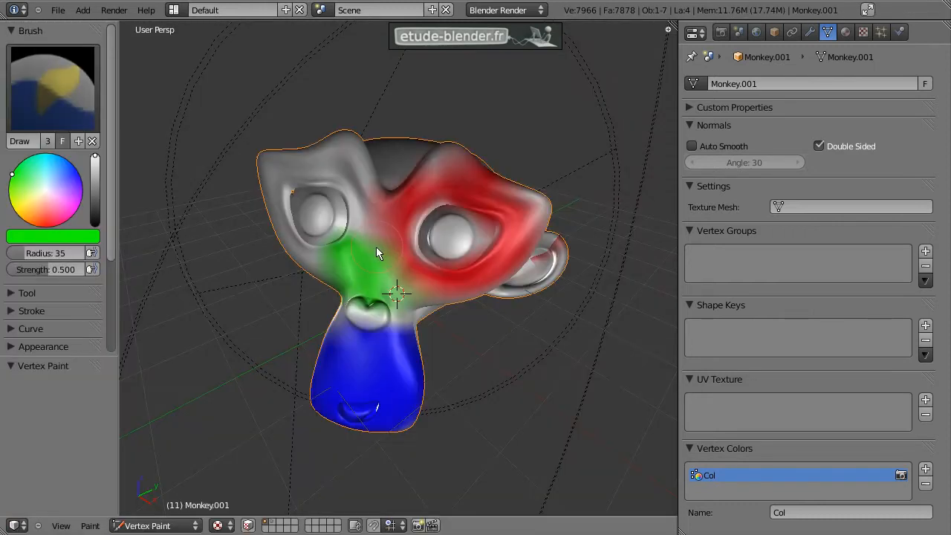
Give the monkey head a new material with Vertex Color Paint enabled and render the scene.
left_click(846, 32)
left_click(788, 131)
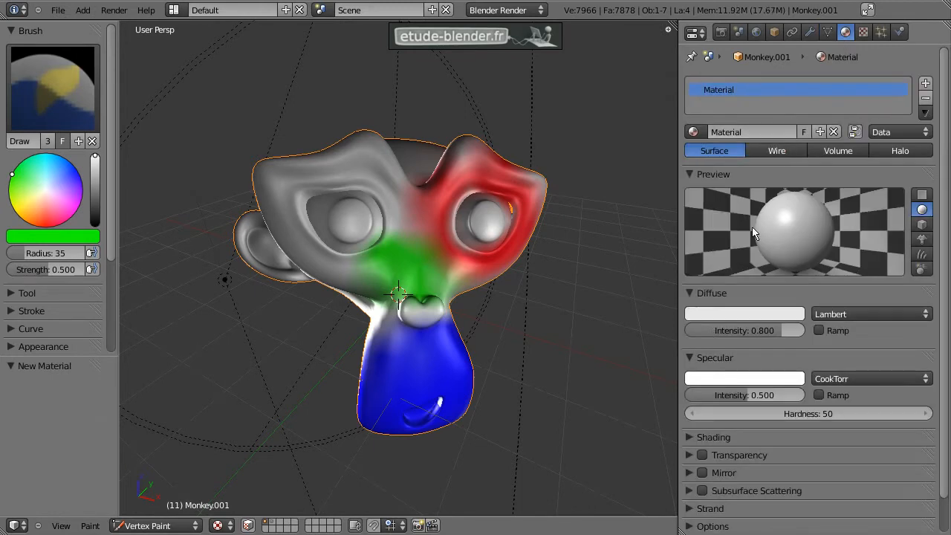
scroll(735, 319, "down", 1)
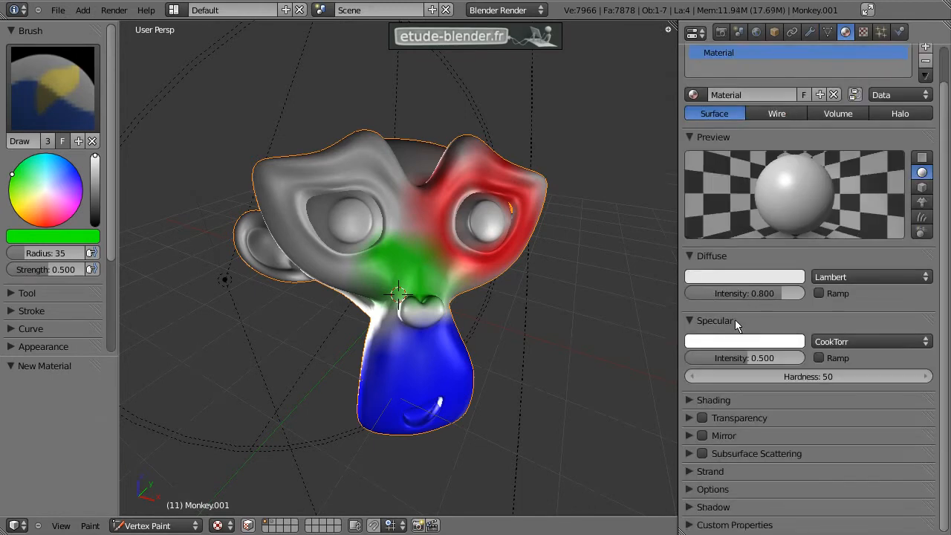
left_click(687, 489)
scroll(856, 495, "down", 3)
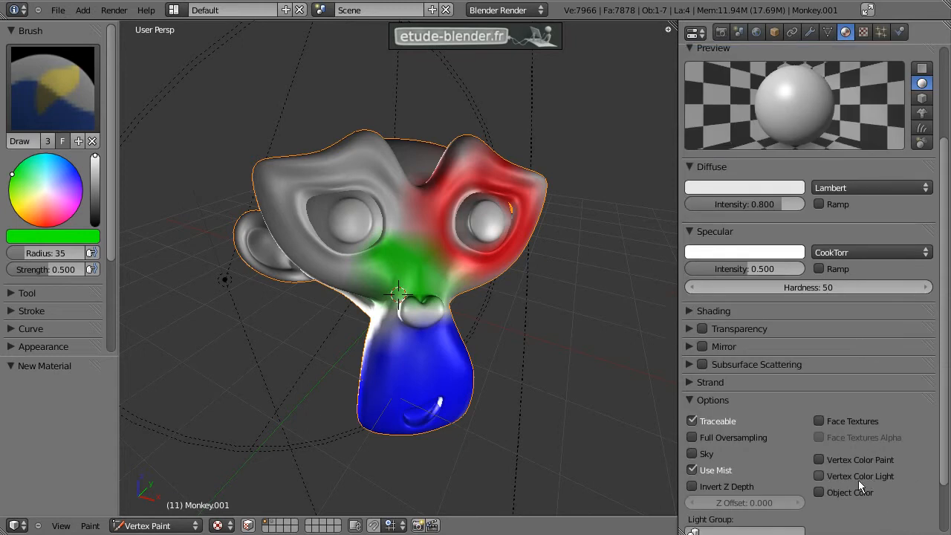
left_click(819, 460)
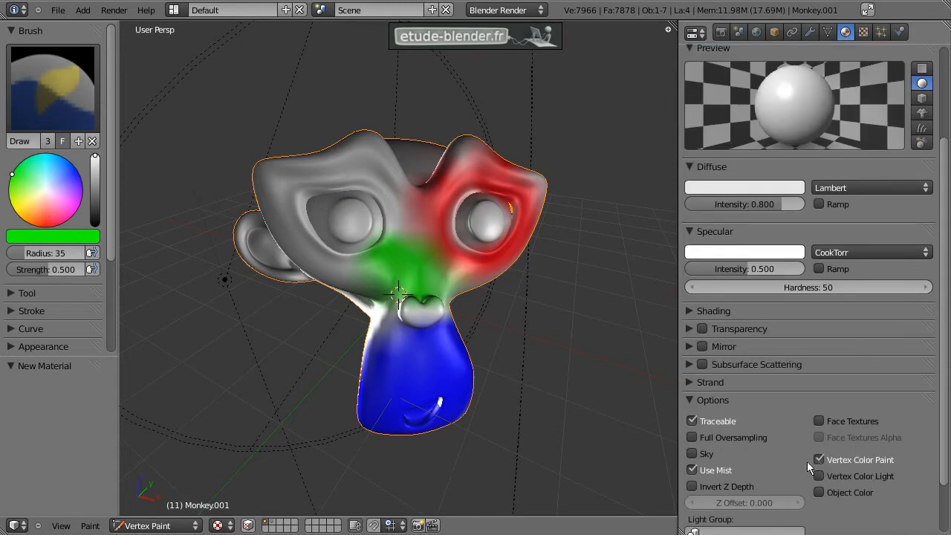
key("F12")
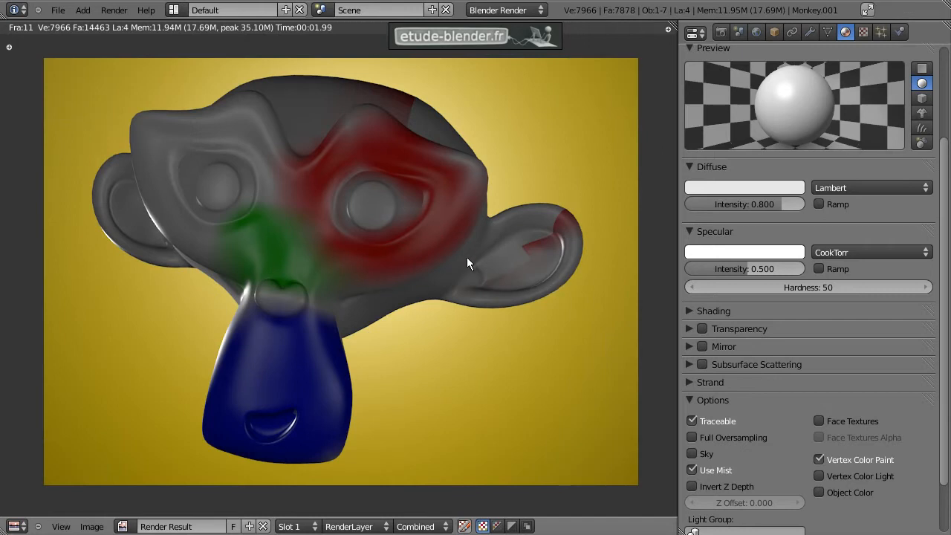
key("Escape")
Enable ambient occlusion for the world with Add blending and a factor of 0.6, and render the scene.
left_click(756, 32)
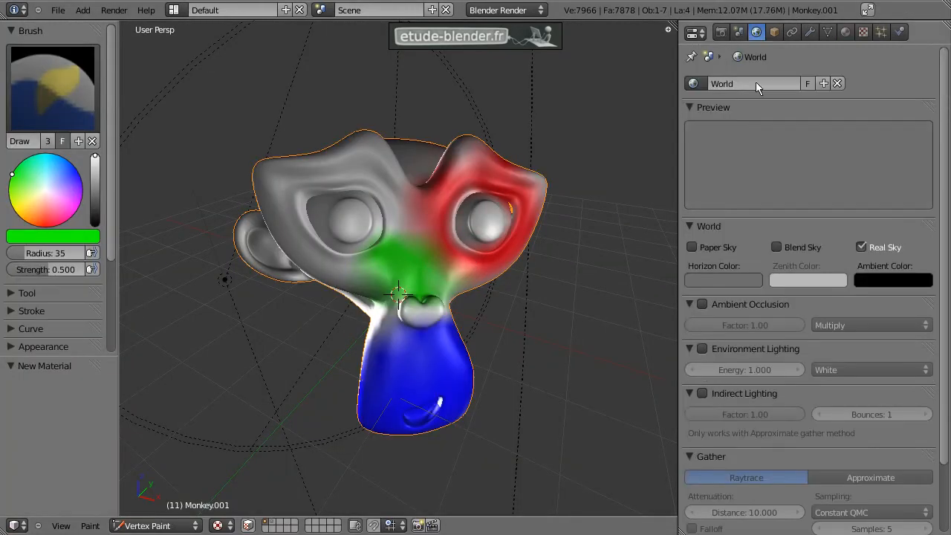
left_click(712, 304)
left_click(843, 324)
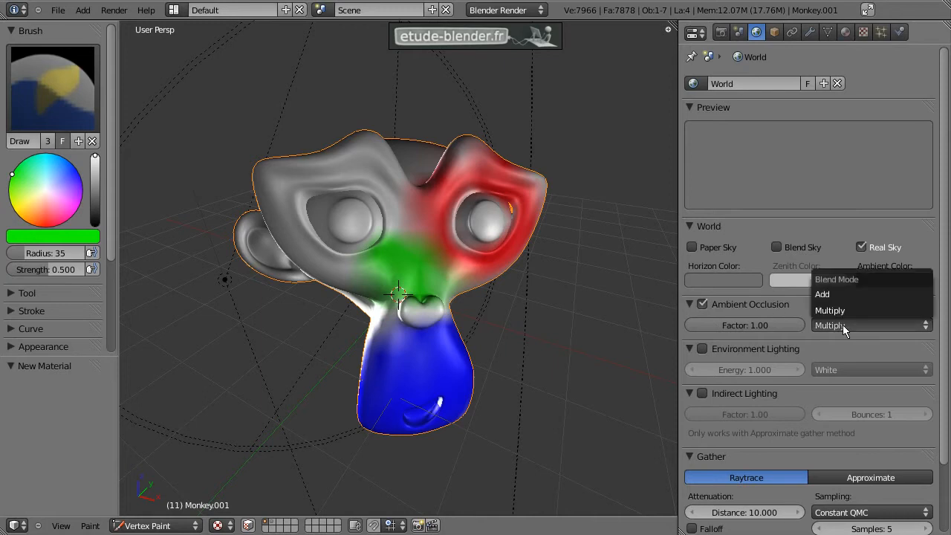
left_click(838, 296)
left_click(755, 326)
type(".6")
key("Return")
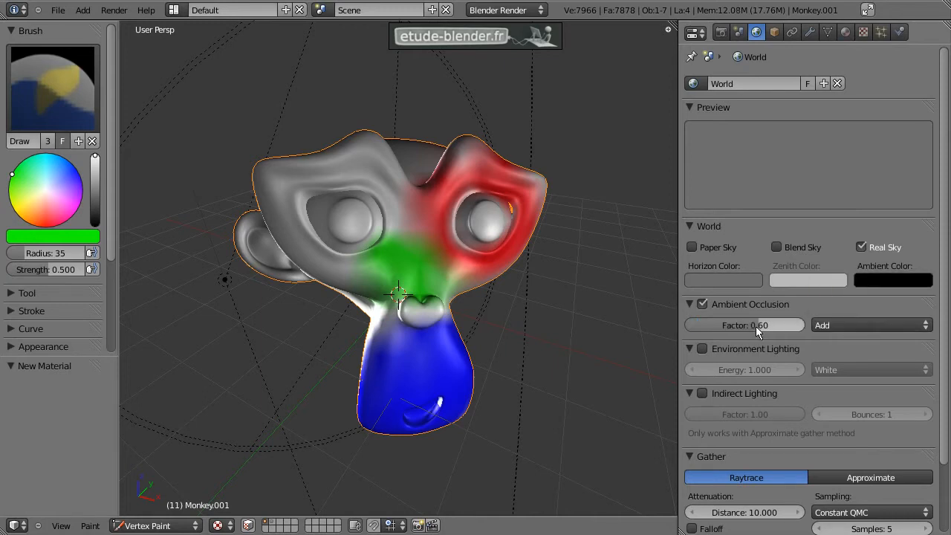
key("F12")
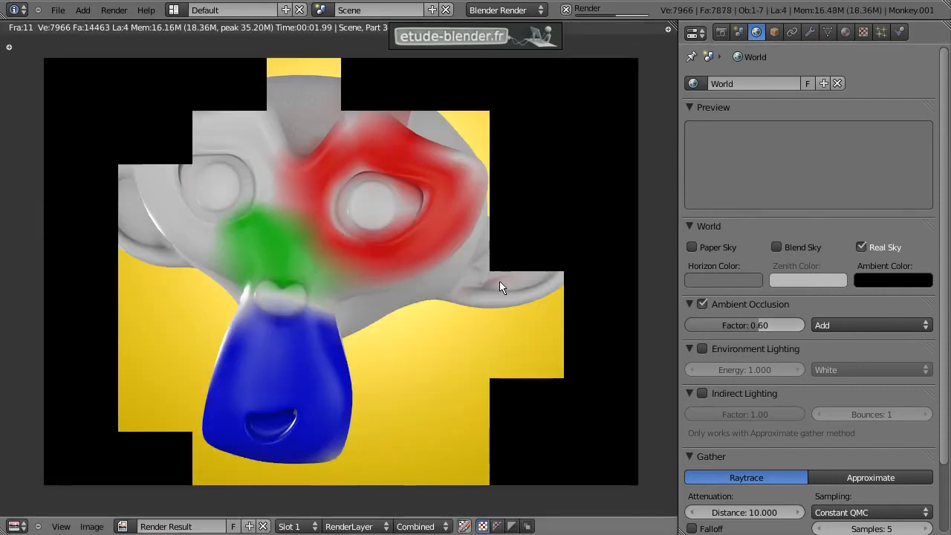
key("Escape")
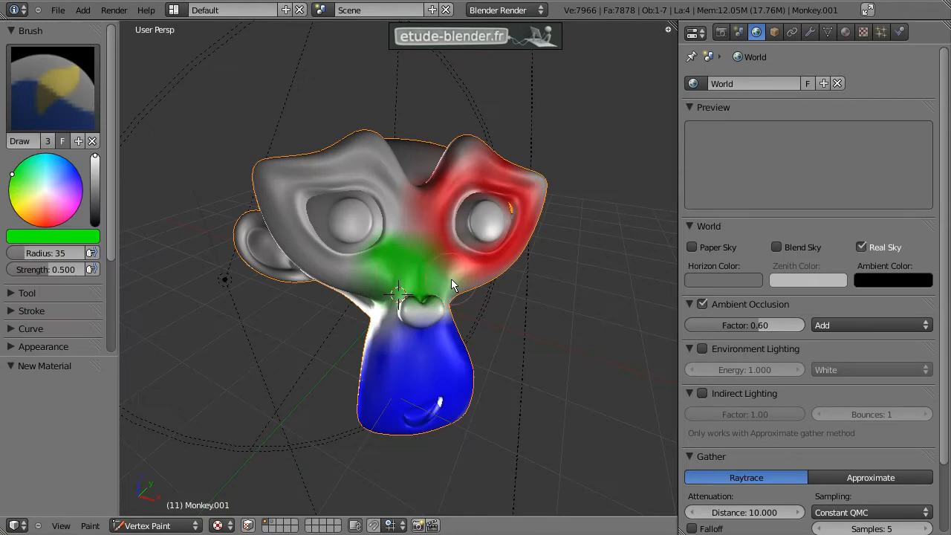
Choose a light peach brush colour and fill the whole monkey head with it using Set Vertex Colors.
mouse_move(382, 210)
middle_mouse_down()
mouse_move(330, 209)
mouse_move(430, 222)
mouse_move(433, 231)
mouse_move(307, 218)
mouse_move(367, 227)
mouse_move(345, 266)
mouse_move(481, 191)
mouse_move(494, 192)
mouse_move(490, 207)
mouse_move(560, 158)
mouse_move(447, 204)
mouse_move(399, 246)
mouse_move(453, 250)
mouse_move(395, 252)
middle_mouse_up()
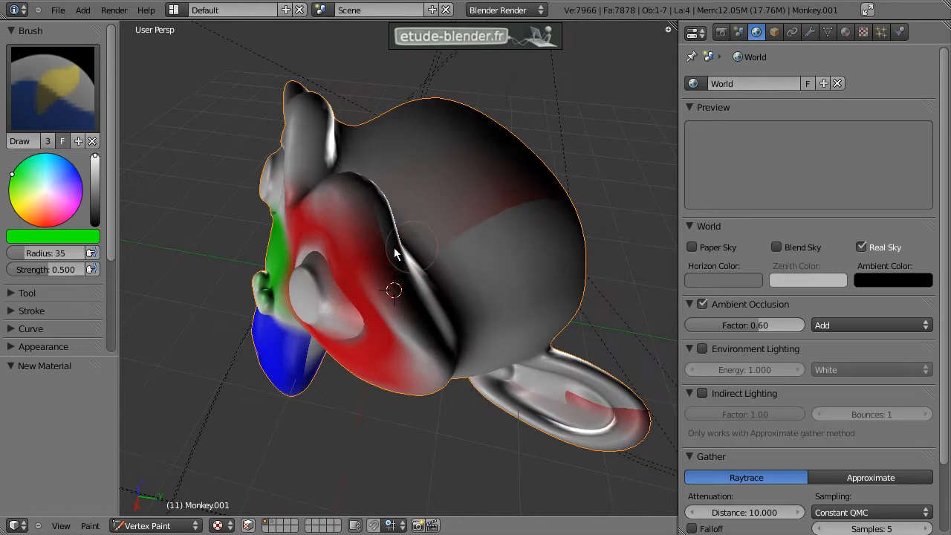
mouse_move(490, 203)
middle_mouse_down()
mouse_move(407, 210)
mouse_move(409, 267)
mouse_move(445, 275)
mouse_move(538, 258)
mouse_move(485, 242)
mouse_move(437, 131)
middle_mouse_up()
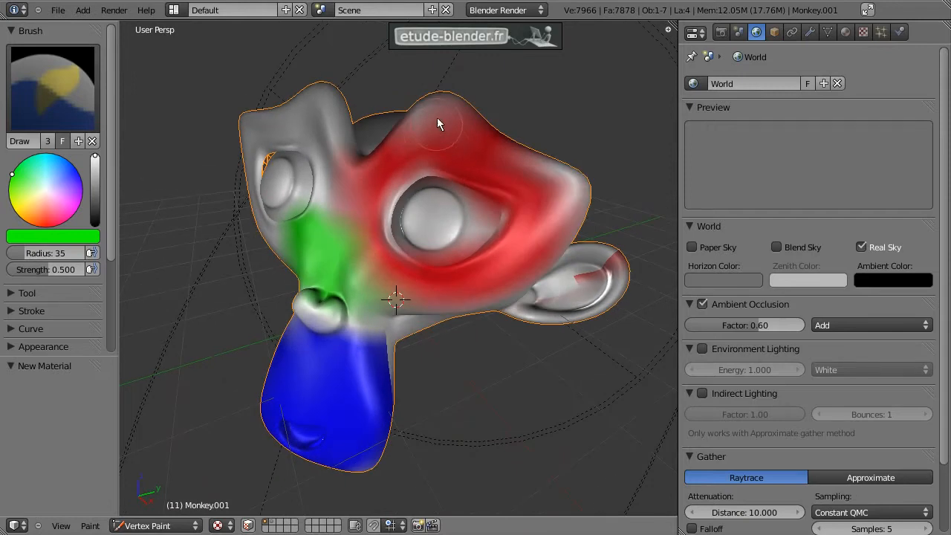
mouse_move(231, 149)
middle_mouse_down()
mouse_move(375, 162)
mouse_move(357, 171)
middle_mouse_up()
left_click_drag(39, 199, 46, 214)
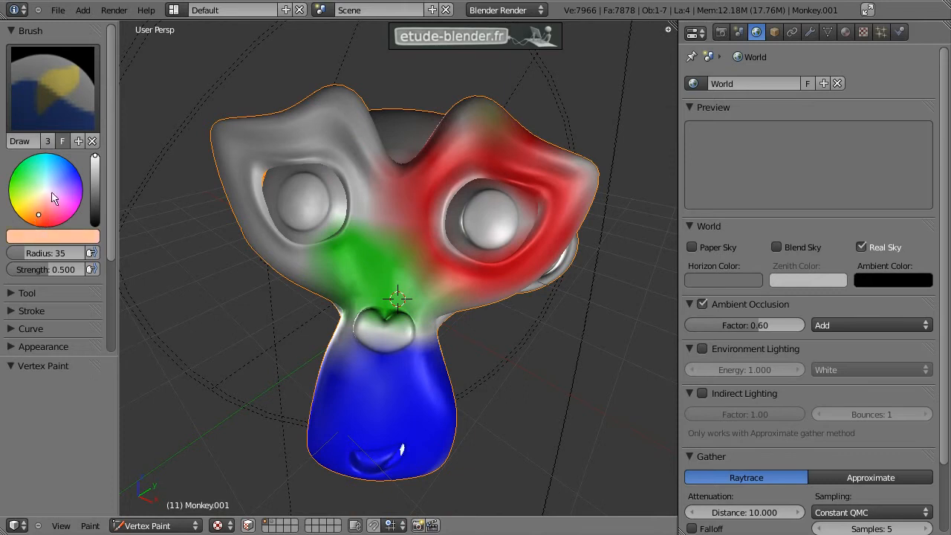
left_click(89, 525)
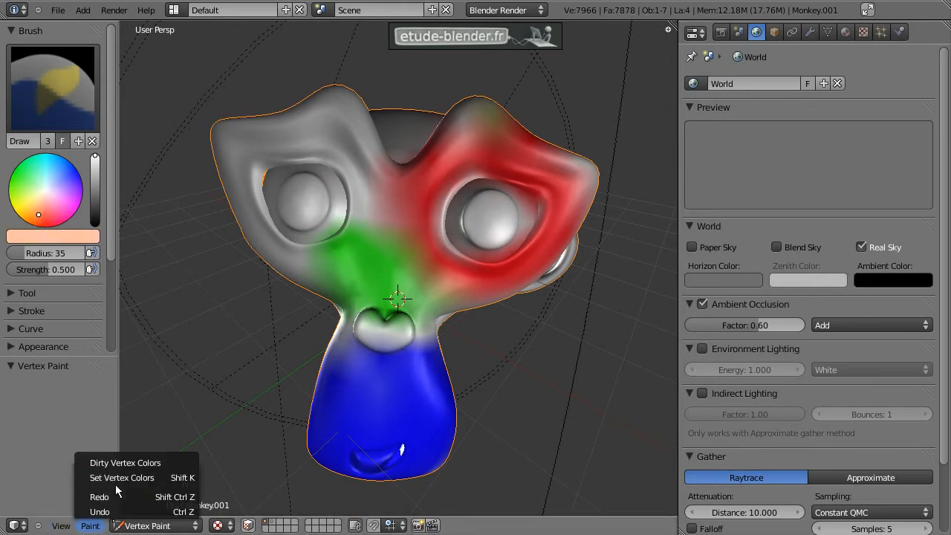
left_click(166, 478)
mouse_move(385, 326)
middle_mouse_down()
mouse_move(473, 287)
mouse_move(569, 274)
mouse_move(318, 318)
mouse_move(374, 313)
middle_mouse_up()
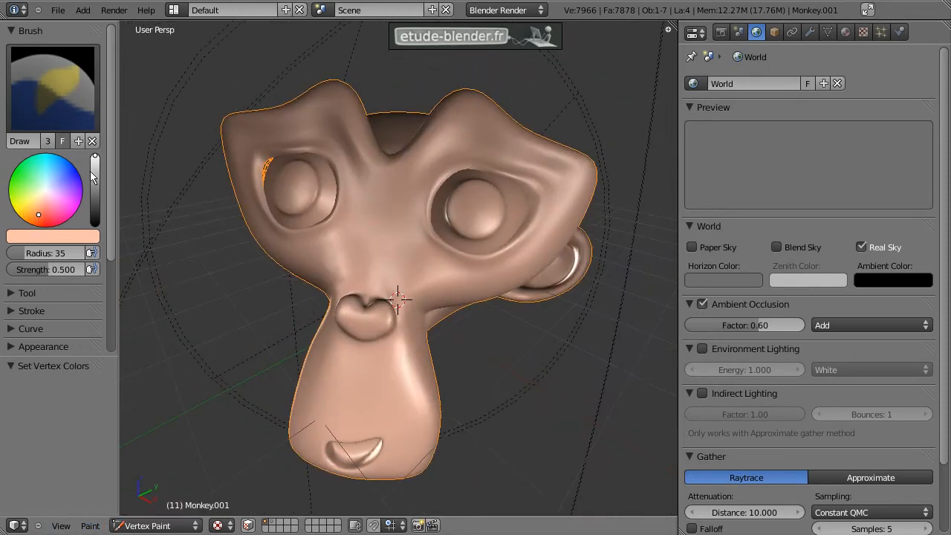
Choose a pure red brush colour and paint the inside of one of the monkey's ears with the Draw brush.
left_click(46, 228)
mouse_move(266, 200)
middle_mouse_down()
mouse_move(380, 198)
mouse_move(222, 282)
mouse_move(300, 259)
mouse_move(265, 234)
middle_mouse_up()
scroll(222, 282, "up", 5)
mouse_move(266, 234)
left_mouse_down()
mouse_move(253, 227)
mouse_move(266, 234)
left_mouse_up()
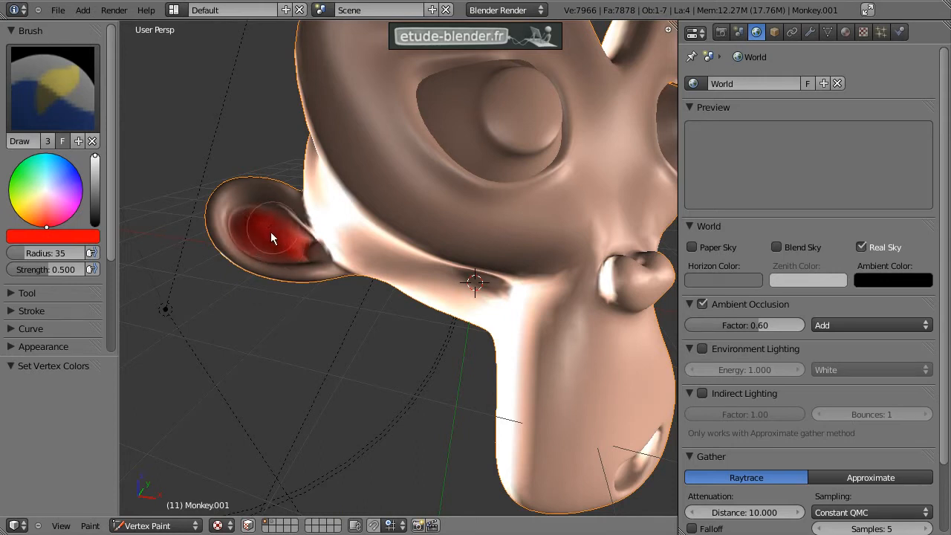
left_click(25, 61)
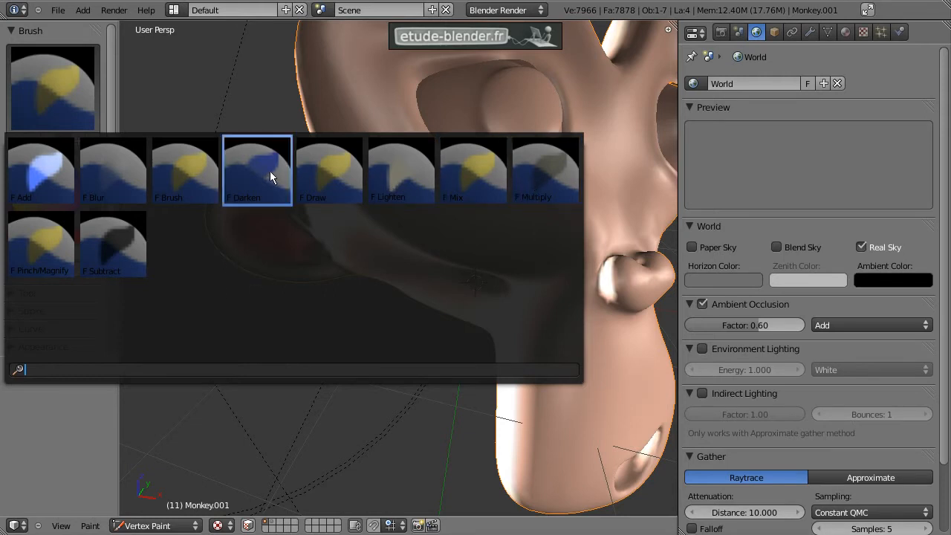
left_click(353, 180)
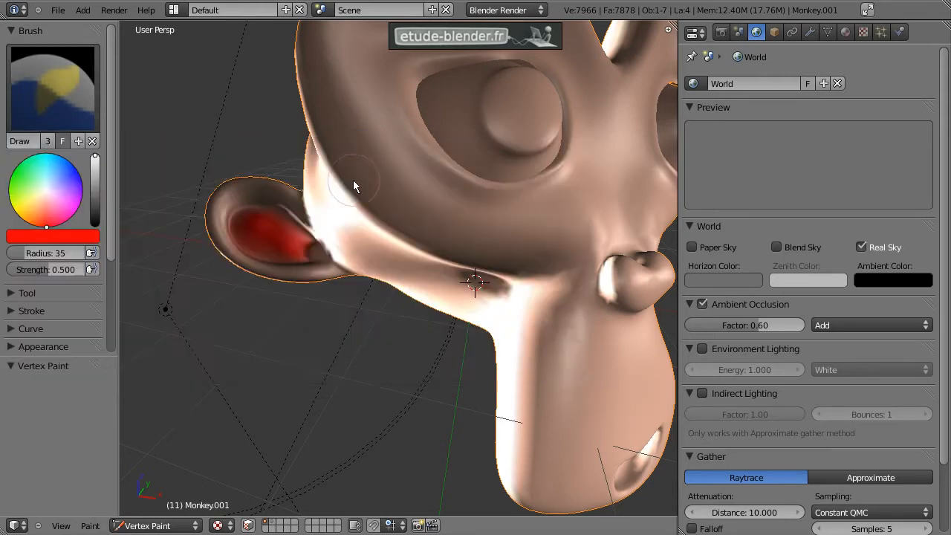
Paint the inside of the monkey's other ear red, keeping the brush radius at 35.
scroll(545, 213, "up", 4)
mouse_move(529, 234)
middle_mouse_down()
mouse_move(338, 201)
mouse_move(429, 234)
middle_mouse_up()
mouse_move(429, 234)
left_mouse_down()
mouse_move(465, 219)
mouse_move(458, 235)
mouse_move(410, 243)
mouse_move(385, 234)
left_mouse_up()
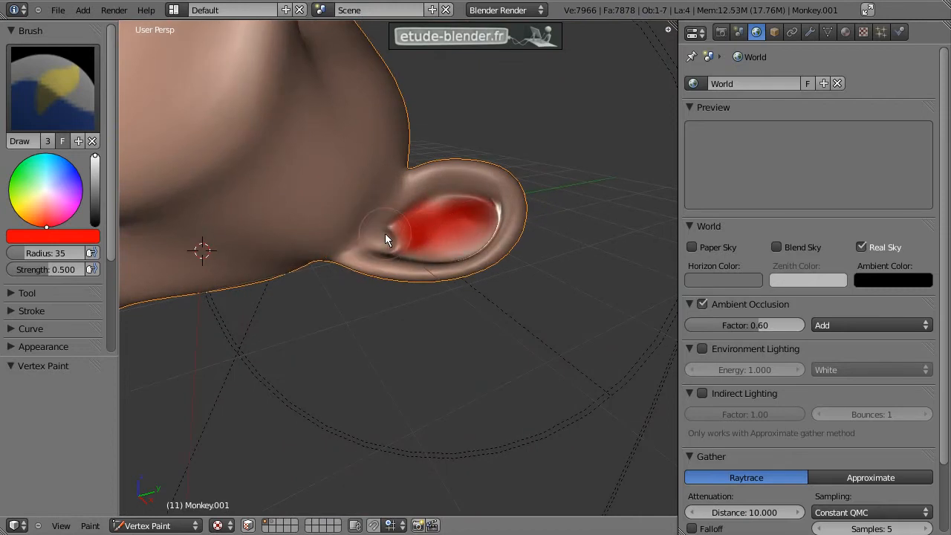
key("f")
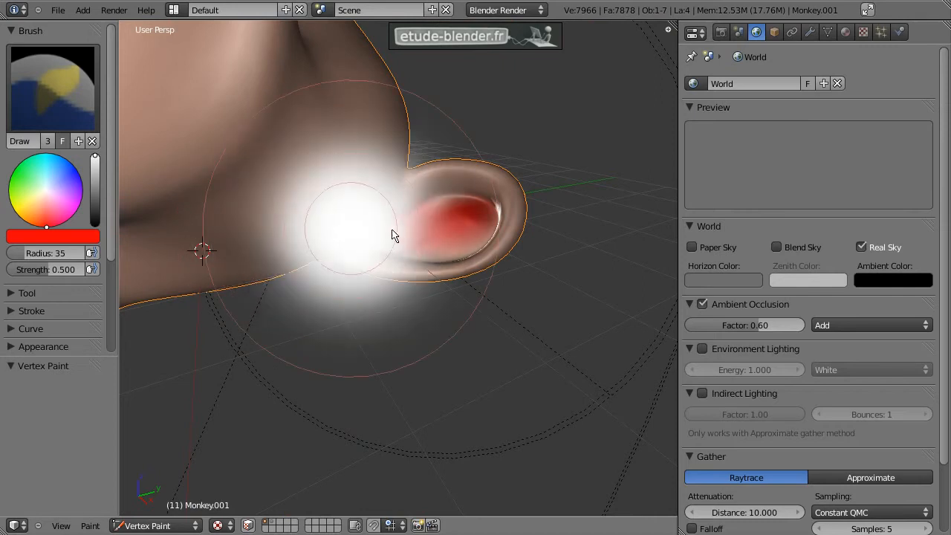
key("Escape")
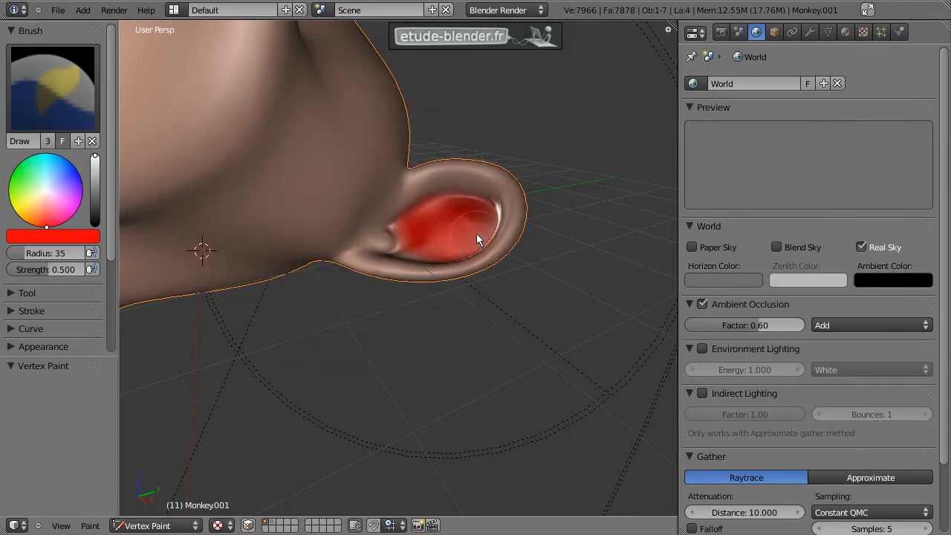
Try several falloff curve presets for the brush, including Round, and return to the Smooth preset.
scroll(40, 245, "down", 4)
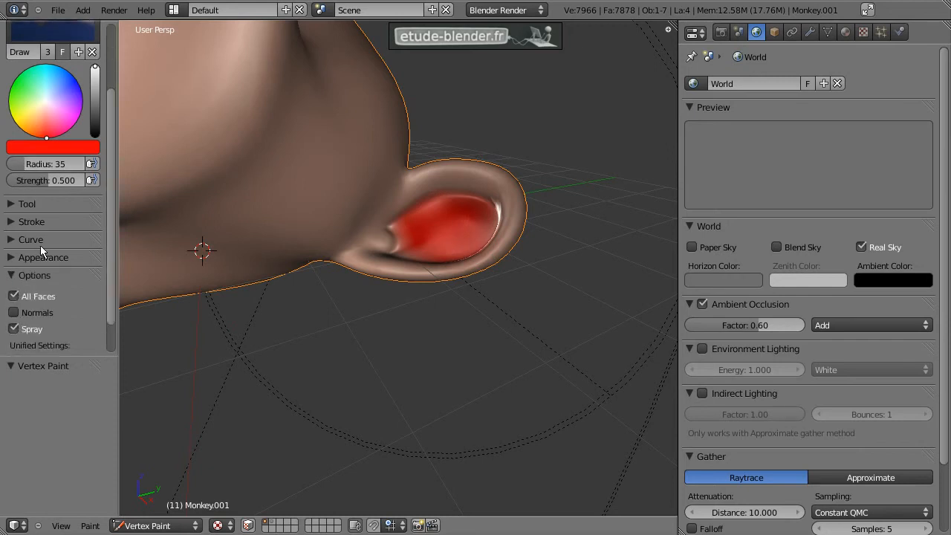
left_click(14, 219)
left_click(14, 201)
scroll(50, 191, "down", 5)
scroll(50, 191, "up", 2)
scroll(44, 195, "down", 1)
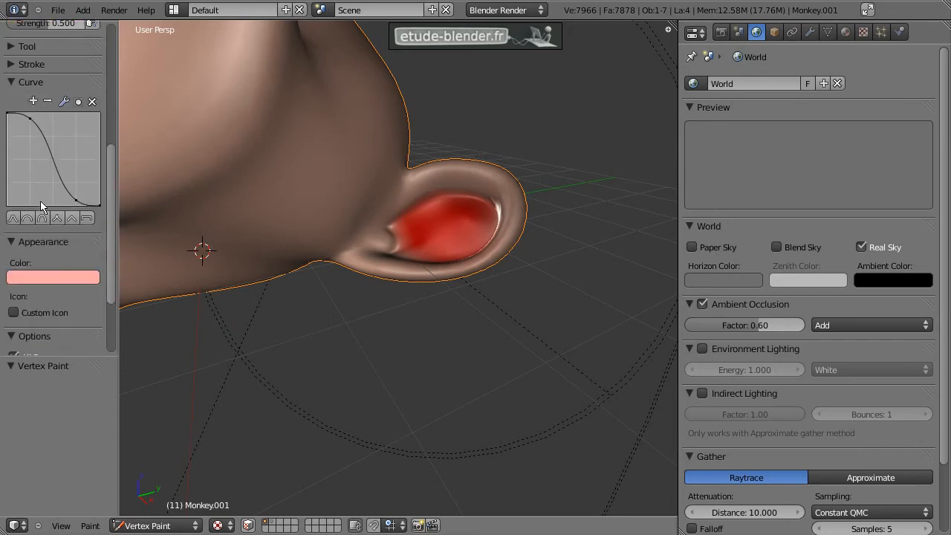
left_click(37, 218)
left_click(28, 219)
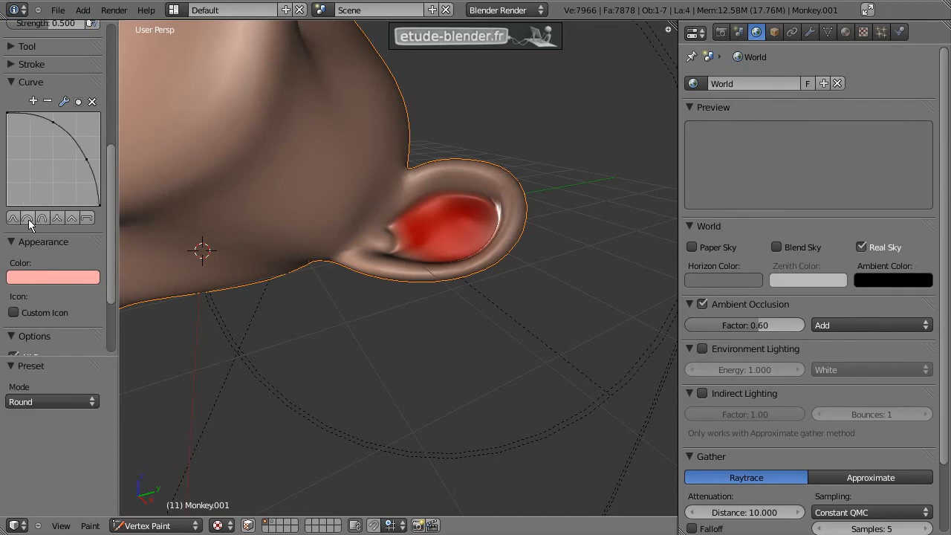
left_click(84, 218)
left_click(72, 218)
left_click(57, 219)
left_click(13, 219)
Paint the monkey's nose red from several sides.
middle_click_drag(327, 210, 435, 235)
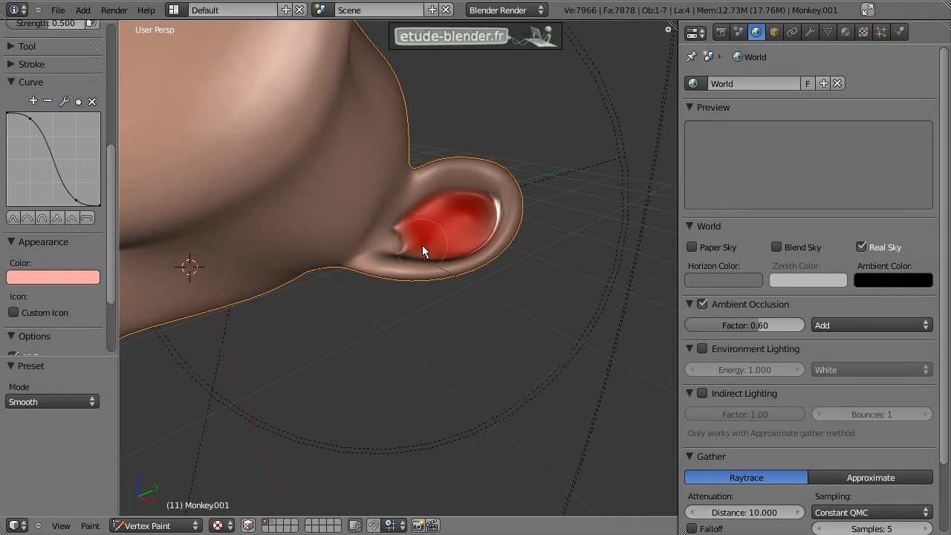
scroll(306, 245, "down", 5)
scroll(309, 261, "up", 6)
middle_click_drag(292, 292, 321, 288)
mouse_move(289, 273)
left_mouse_down()
mouse_move(309, 254)
mouse_move(355, 274)
left_mouse_up()
middle_click_drag(346, 252, 276, 369)
mouse_move(261, 403)
middle_mouse_down()
mouse_move(282, 391)
mouse_move(289, 371)
mouse_move(263, 314)
middle_mouse_up()
mouse_move(263, 314)
left_mouse_down()
mouse_move(207, 304)
mouse_move(280, 288)
left_mouse_up()
Switch the brush colour to white and paint both of the monkey's eyes and their sockets with it.
middle_click_drag(379, 161, 453, 268)
scroll(39, 82, "up", 5)
left_click(46, 66)
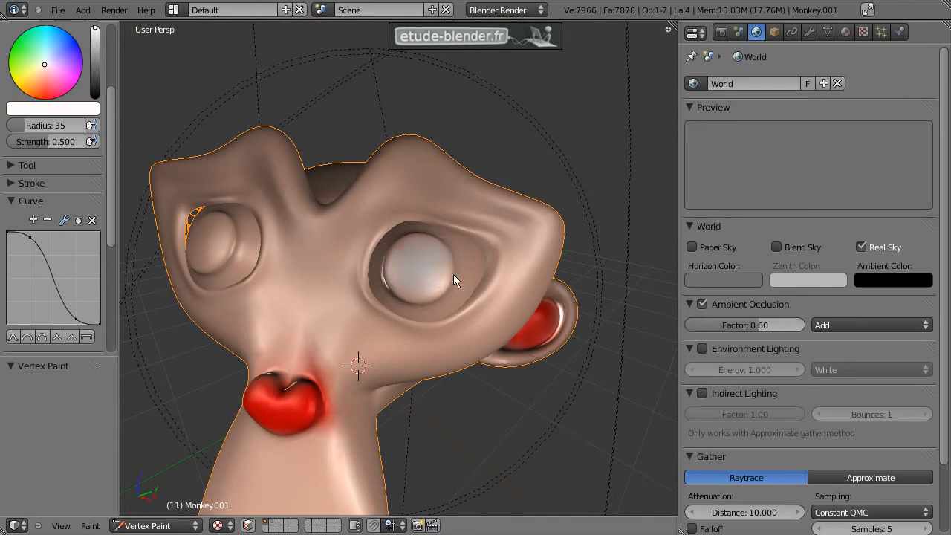
mouse_move(434, 249)
middle_mouse_down()
mouse_move(456, 273)
mouse_move(363, 260)
mouse_move(379, 249)
middle_mouse_up()
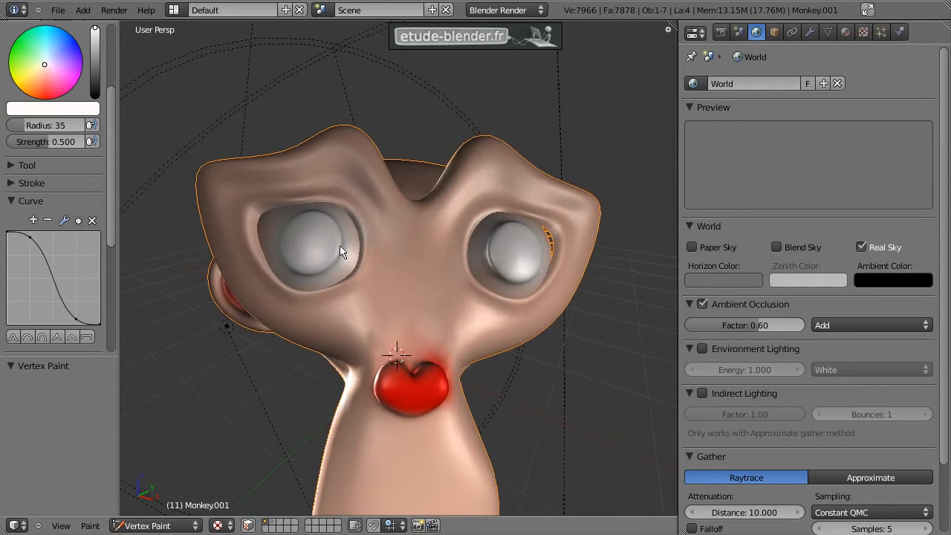
middle_click_drag(380, 227, 334, 219)
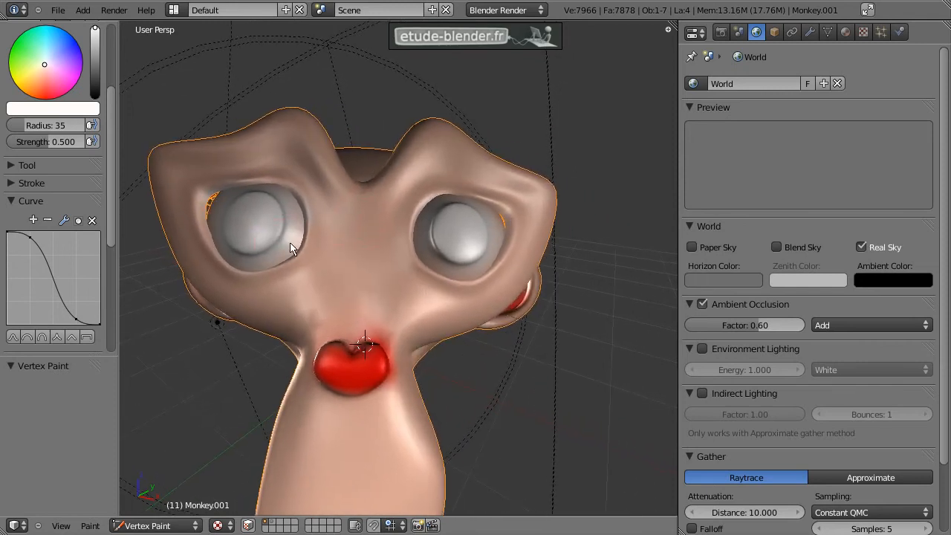
Choose a saturated blue brush colour, paint the centres of both eyes with it, and render the scene.
mouse_move(240, 228)
middle_mouse_down()
mouse_move(332, 214)
mouse_move(253, 228)
middle_mouse_up()
left_click_drag(54, 66, 75, 40)
mouse_move(241, 246)
left_mouse_down()
mouse_move(254, 223)
mouse_move(266, 233)
mouse_move(247, 224)
mouse_move(279, 241)
left_mouse_up()
mouse_move(452, 247)
left_mouse_down()
mouse_move(483, 234)
mouse_move(475, 226)
left_mouse_up()
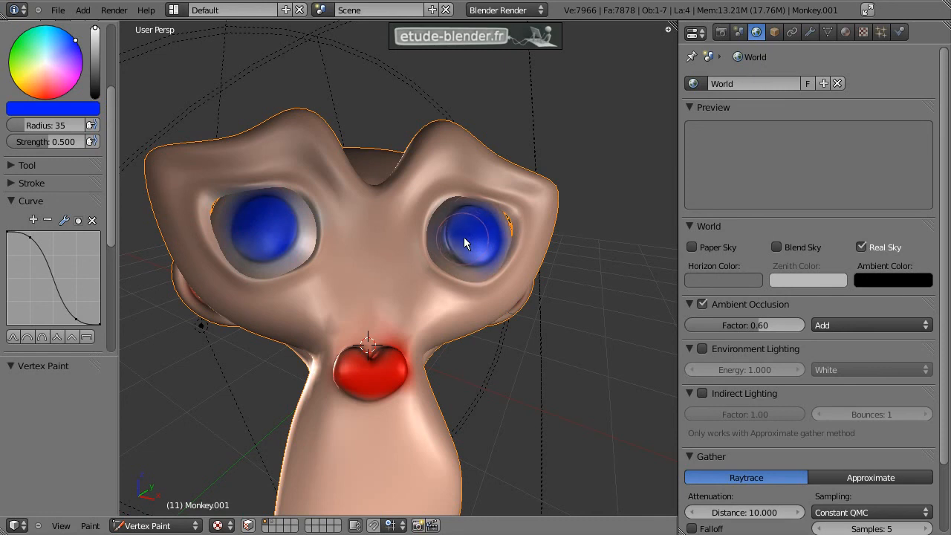
key("F12")
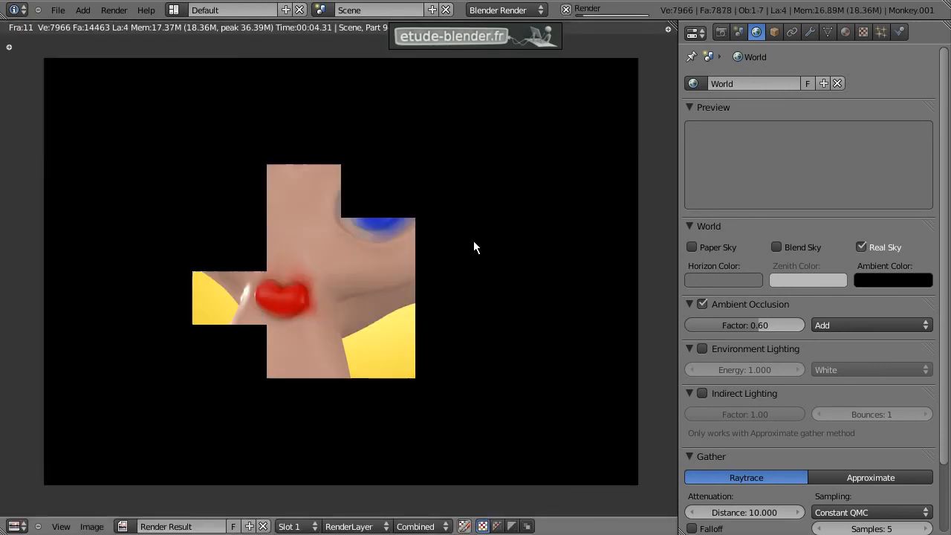